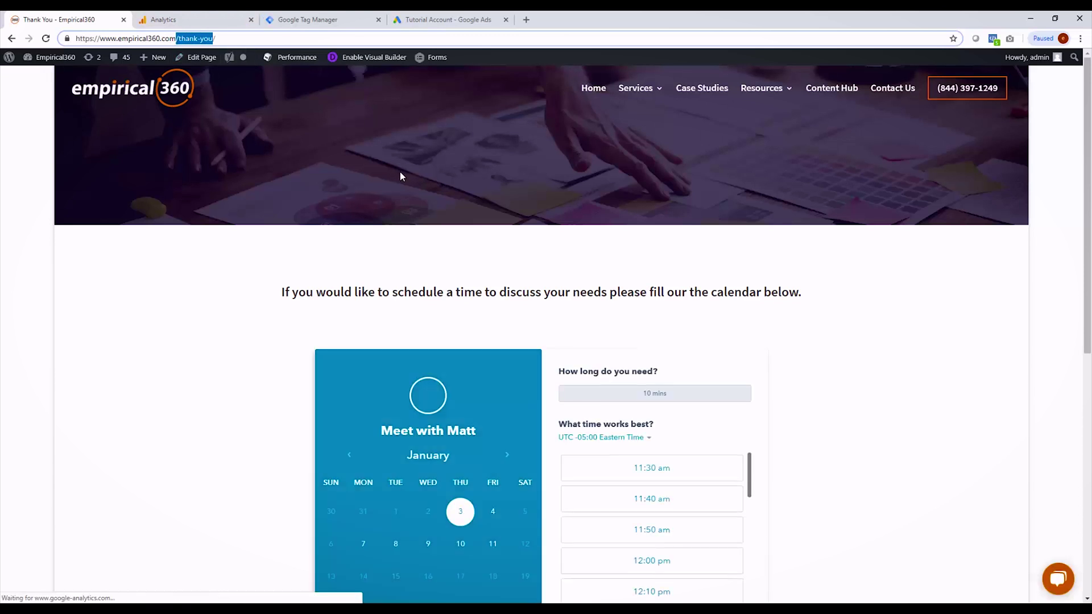
# - Switch to Google Analytics and start a new custom goal for the All Web Site Data view
pyautogui.click(193, 22)
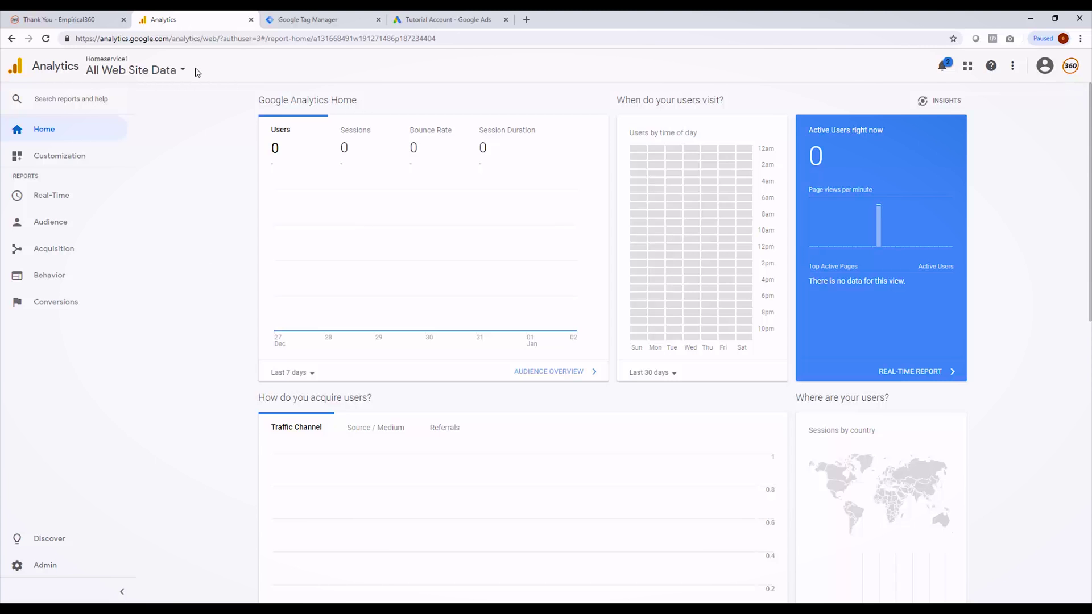
pyautogui.click(55, 568)
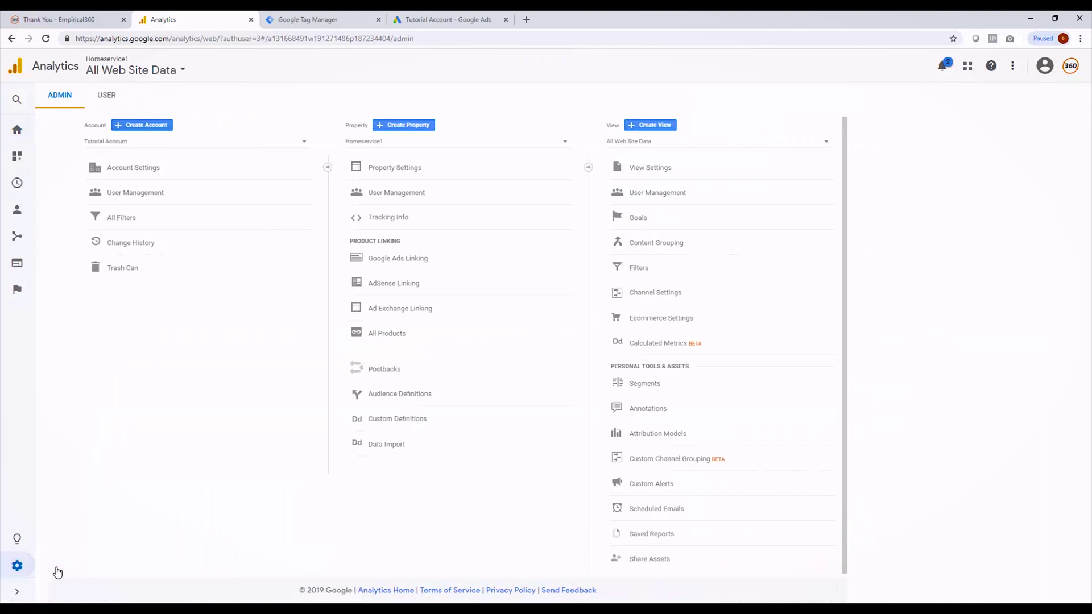
pyautogui.click(637, 219)
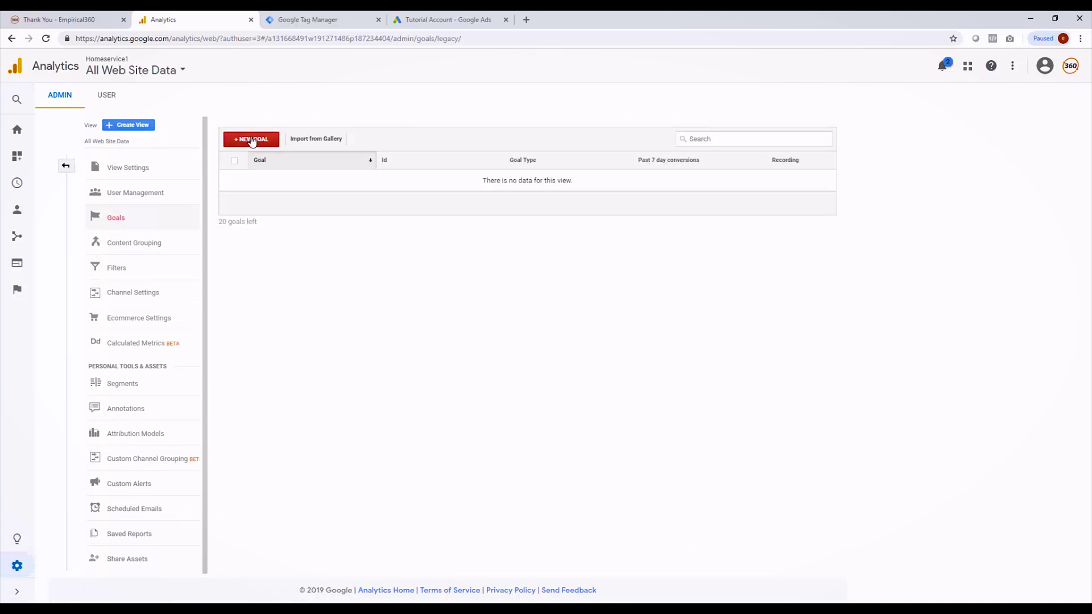
pyautogui.click(252, 141)
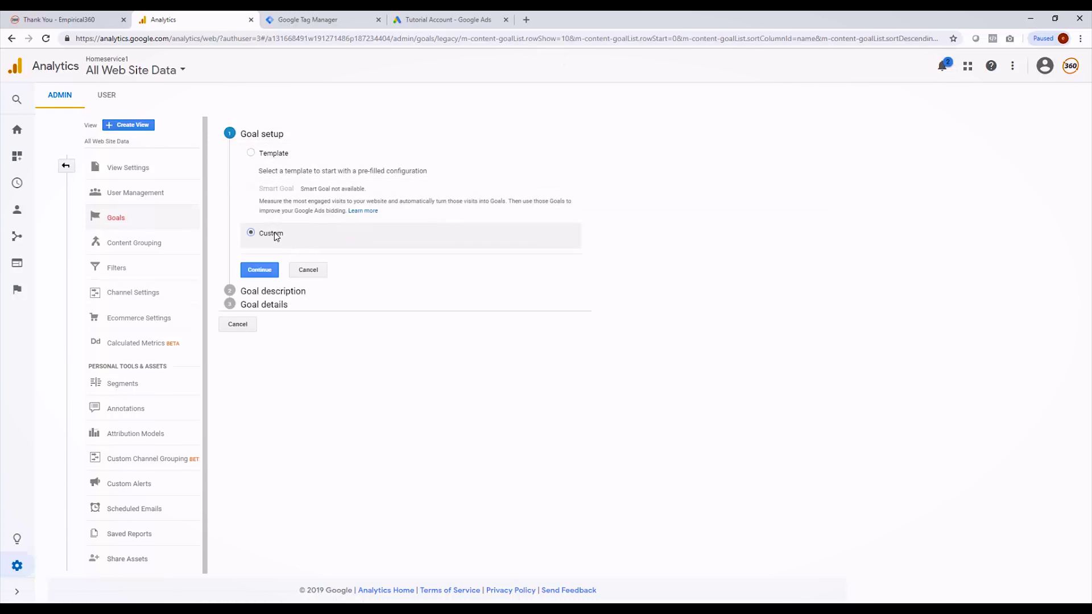
pyautogui.click(257, 269)
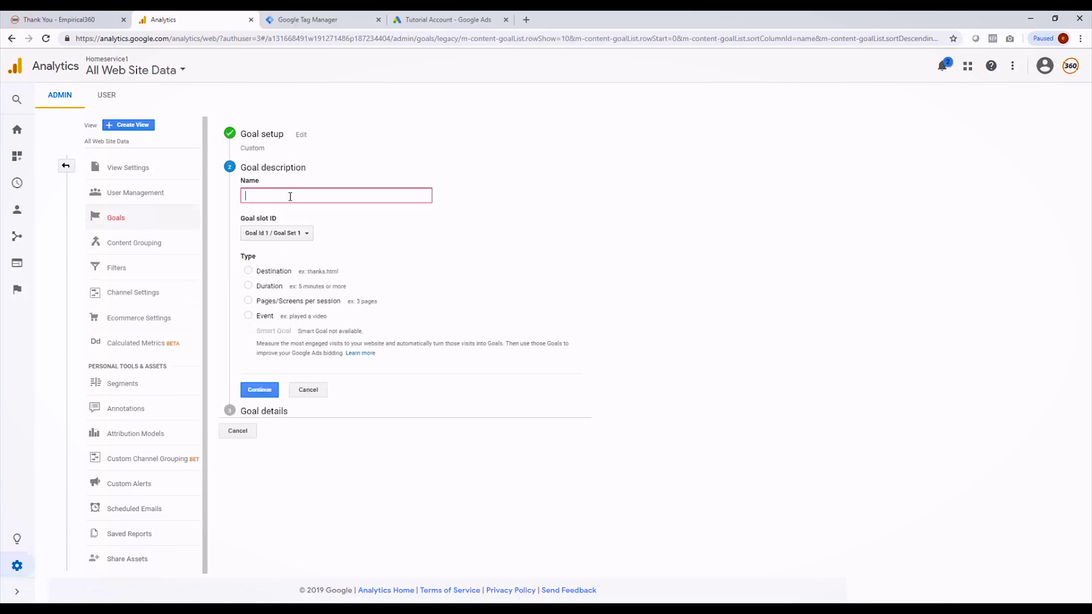
# - Name the goal "Form Submission" and set its type to Destination
pyautogui.write('Form Submission')
pyautogui.click(282, 273)
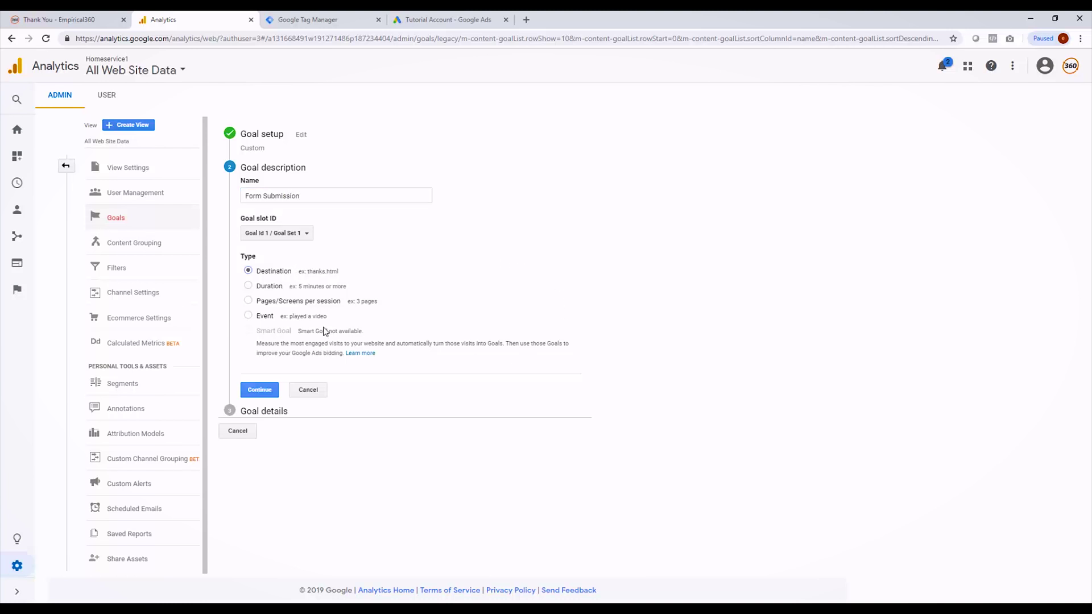
pyautogui.click(263, 317)
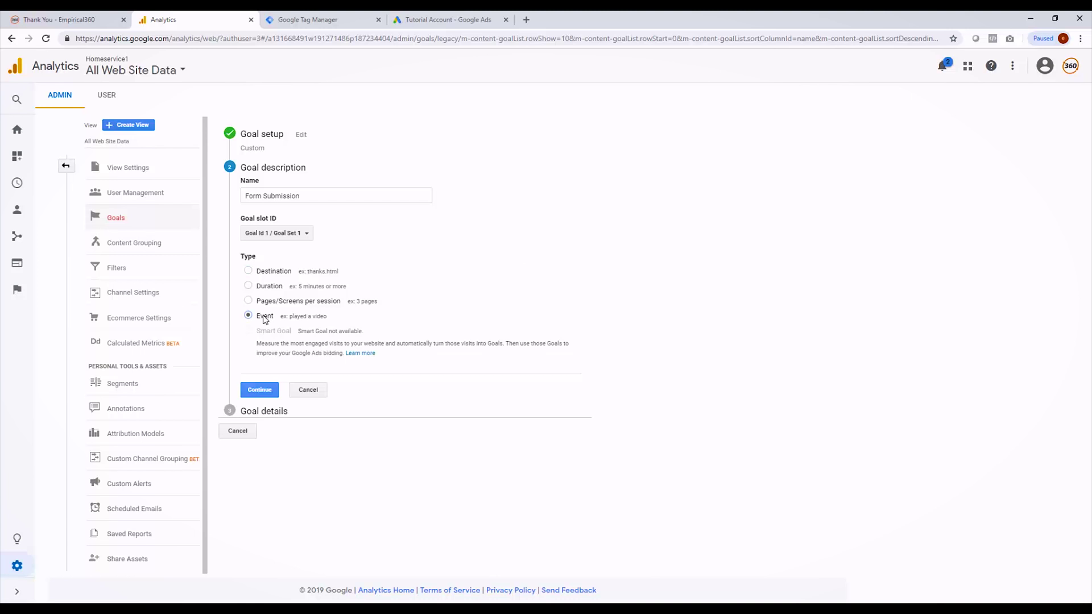
pyautogui.click(276, 274)
pyautogui.click(264, 391)
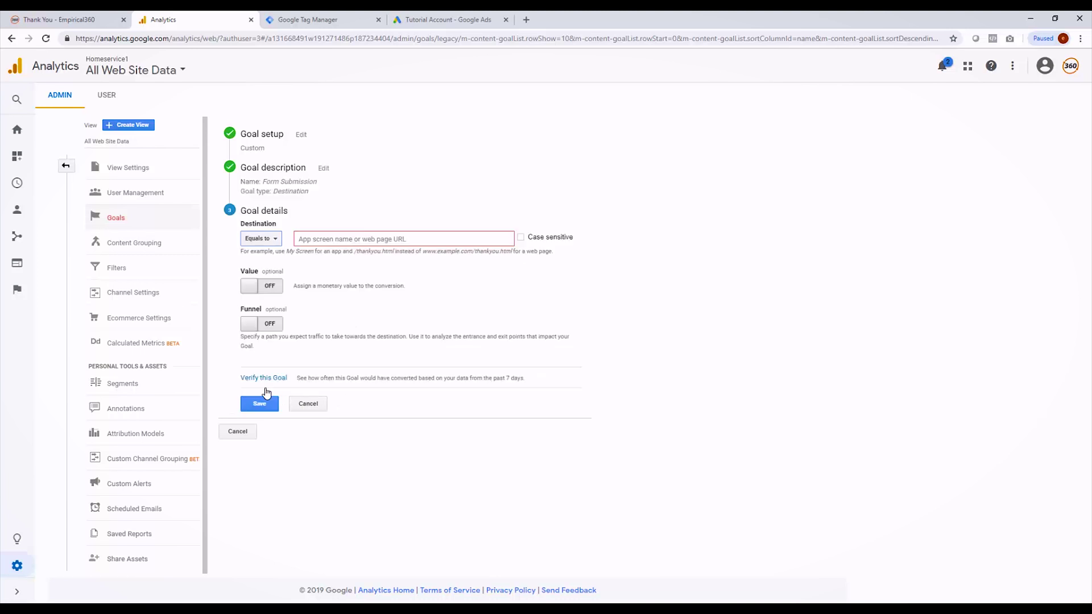
# - Set the goal's destination to begin with /thank-you and save the goal
pyautogui.click(269, 242)
pyautogui.click(265, 275)
pyautogui.click(309, 242)
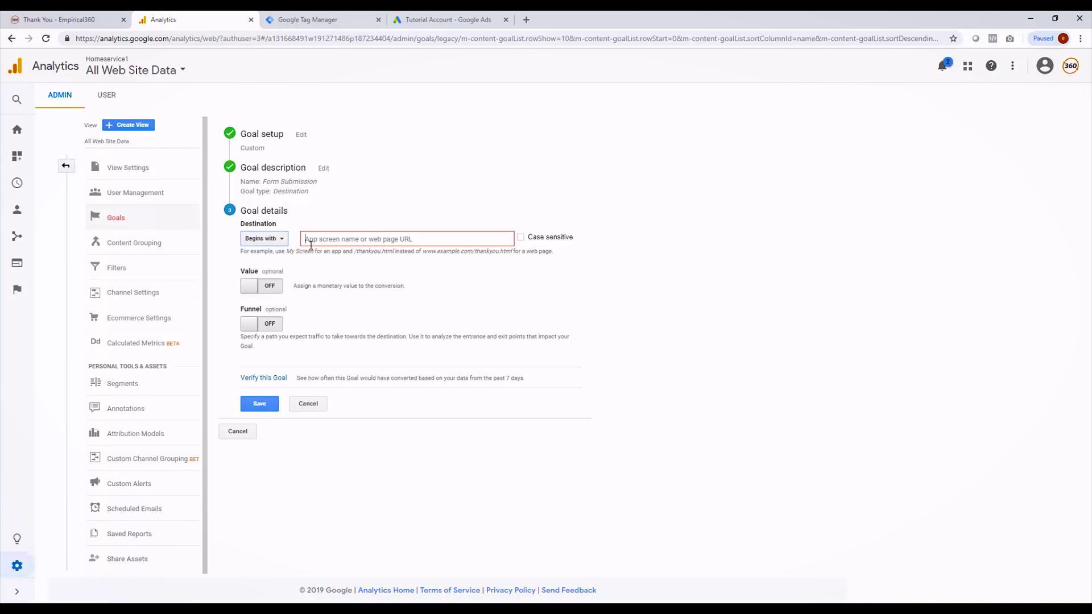
pyautogui.write('/thank-you')
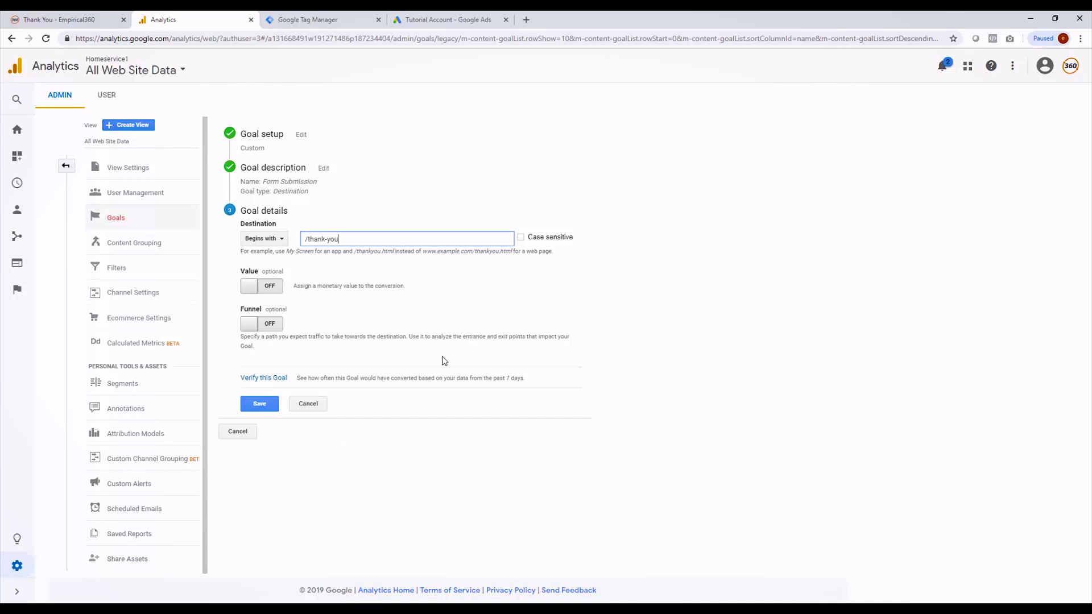
pyautogui.click(265, 407)
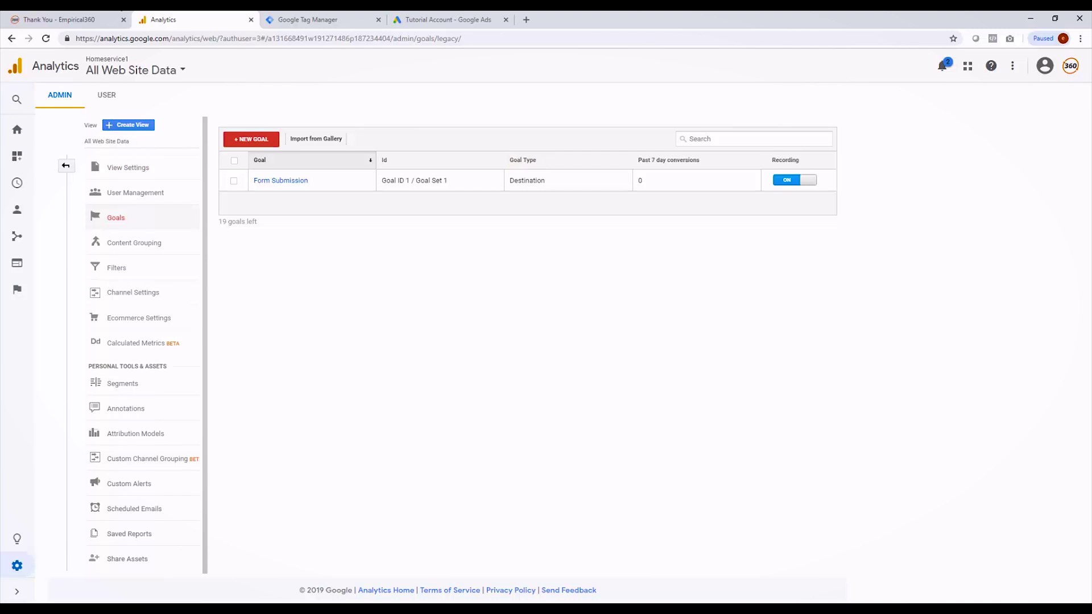
# - Return the website to its plumber-marketing page, and in Google Tag Manager start a new Google Analytics - Universal Analytics tag
pyautogui.click(129, 18)
pyautogui.click(10, 39)
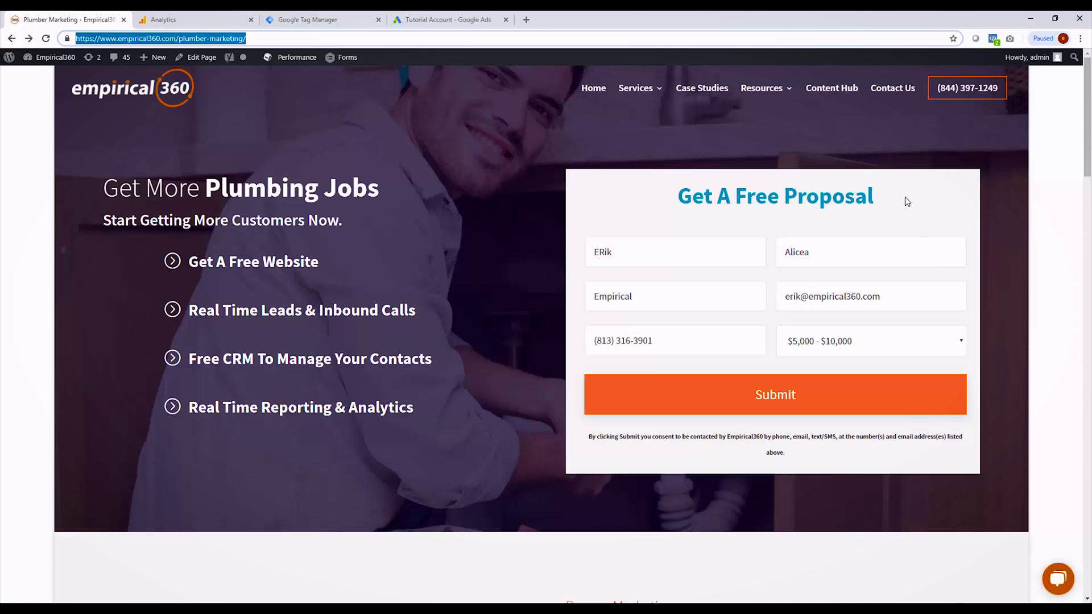
pyautogui.click(301, 20)
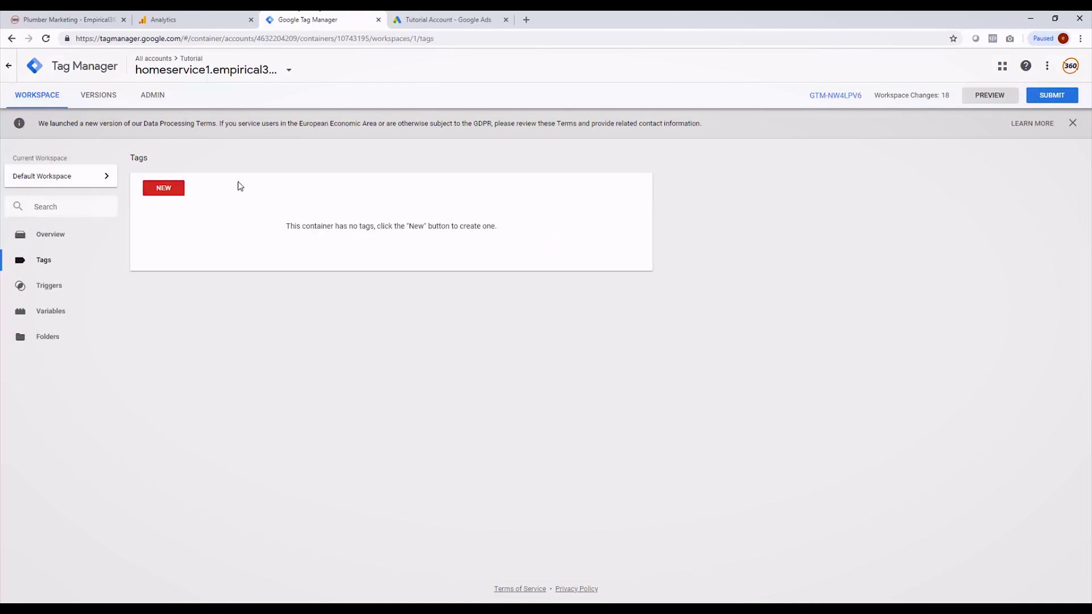
pyautogui.click(169, 194)
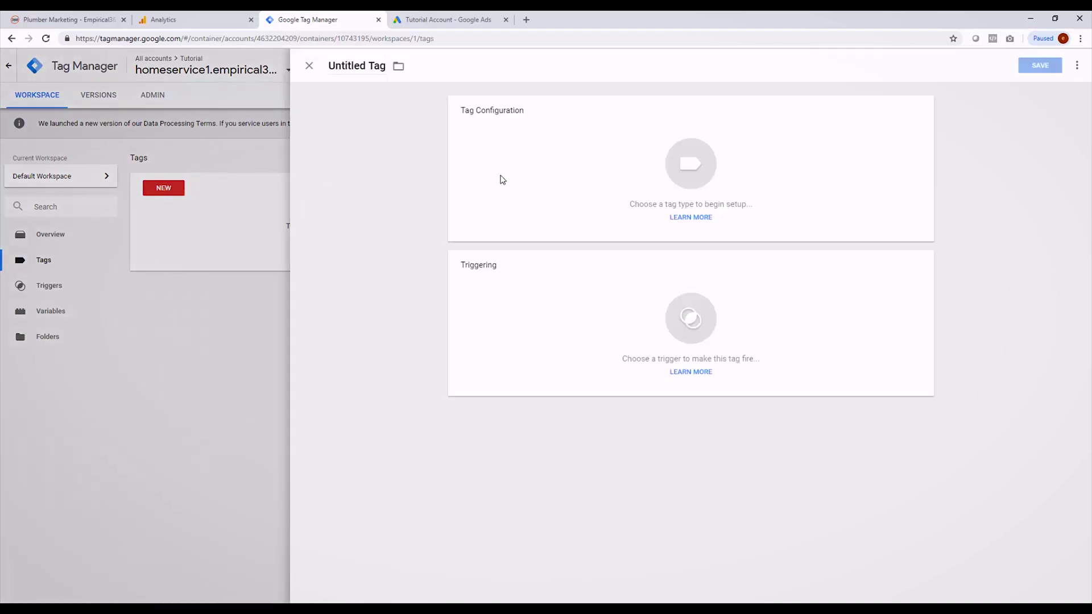
pyautogui.click(541, 173)
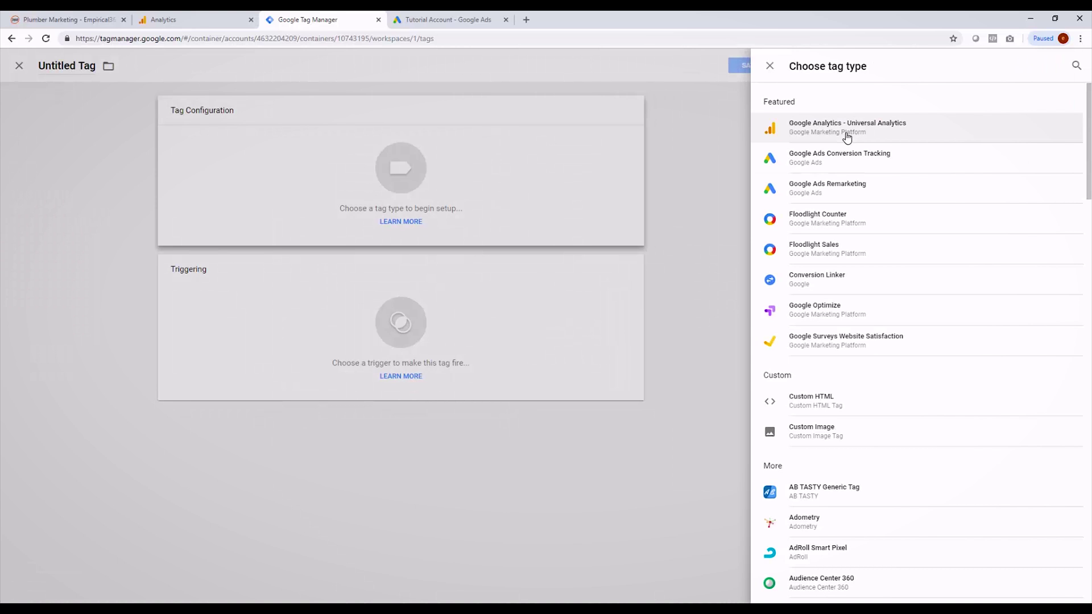
pyautogui.click(847, 138)
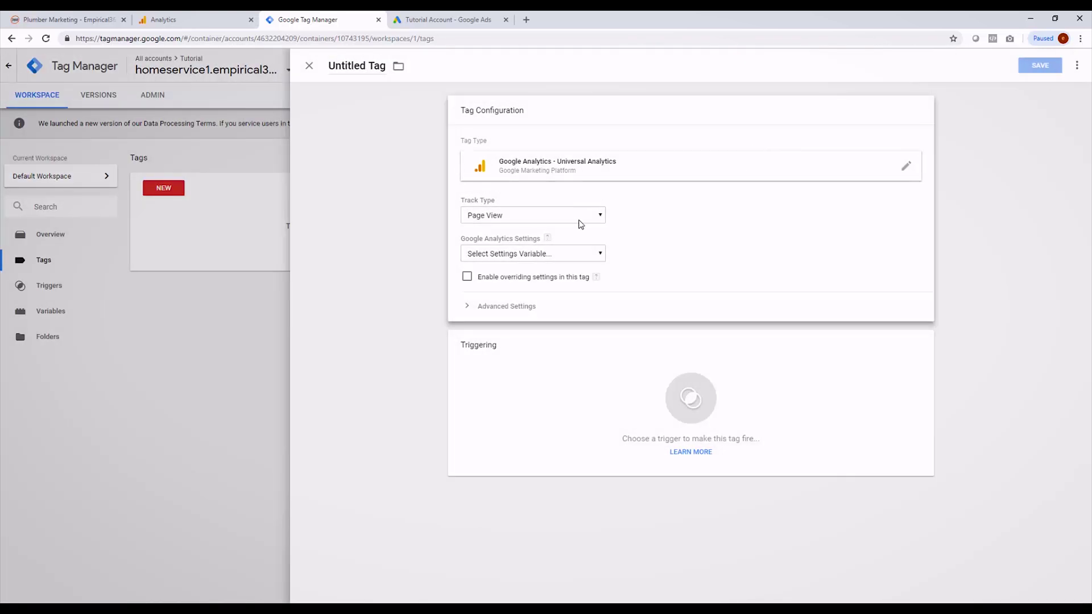
# - Set the tag's track type to Event and its event category to FormSubmission
pyautogui.click(582, 219)
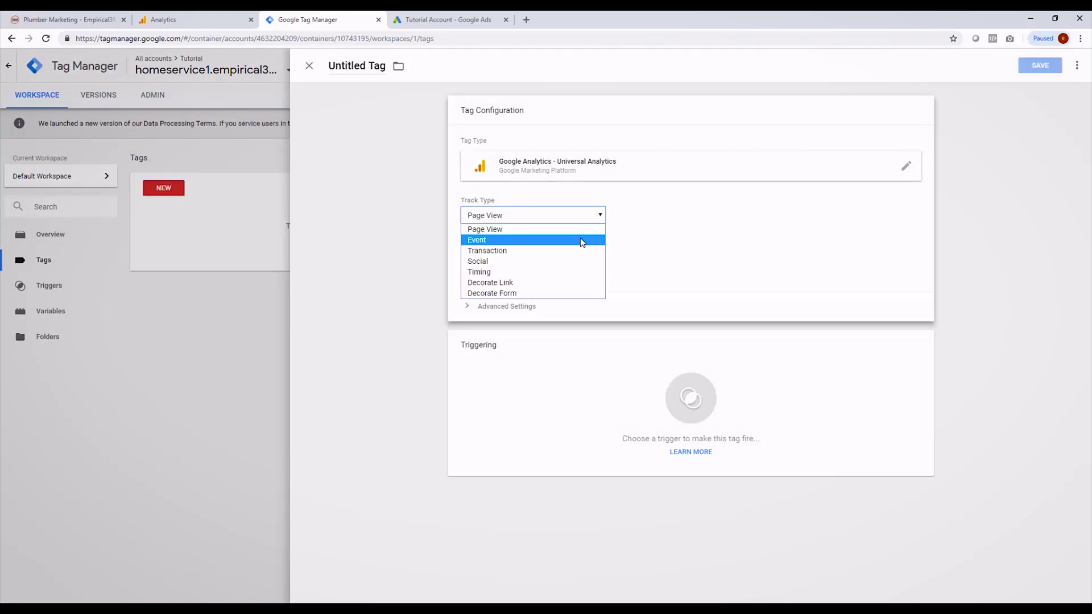
pyautogui.click(583, 240)
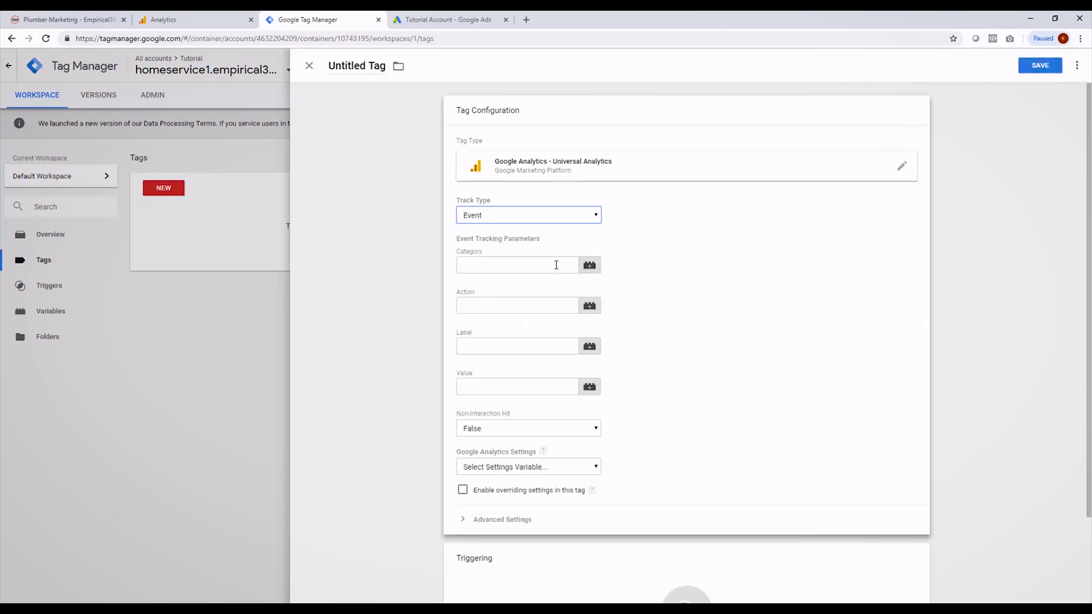
pyautogui.click(556, 265)
pyautogui.write('FormSubmission')
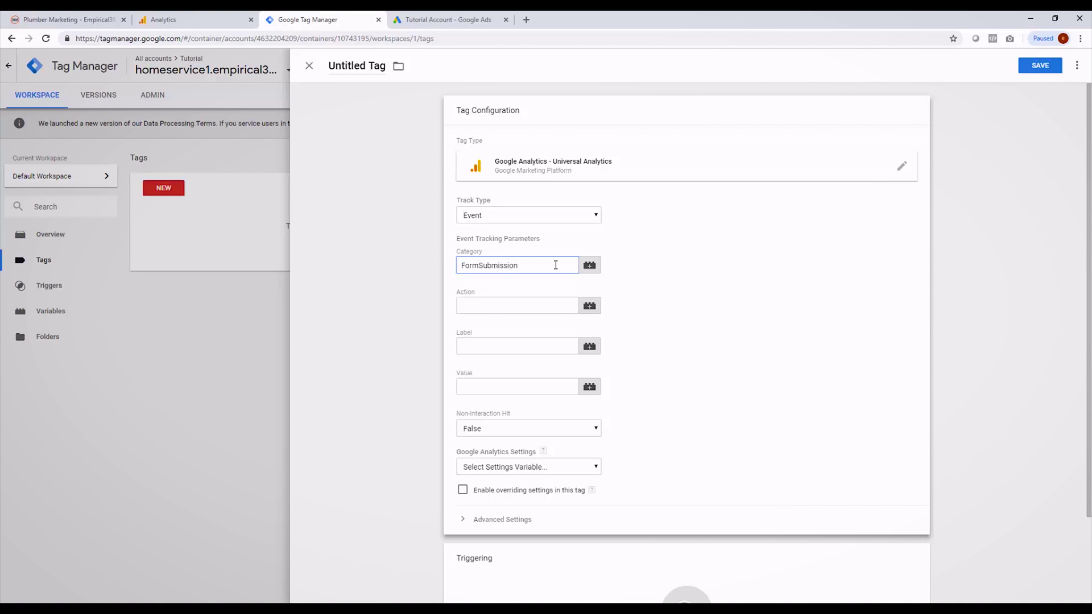
pyautogui.moveTo(556, 265); pyautogui.dragTo(455, 268)
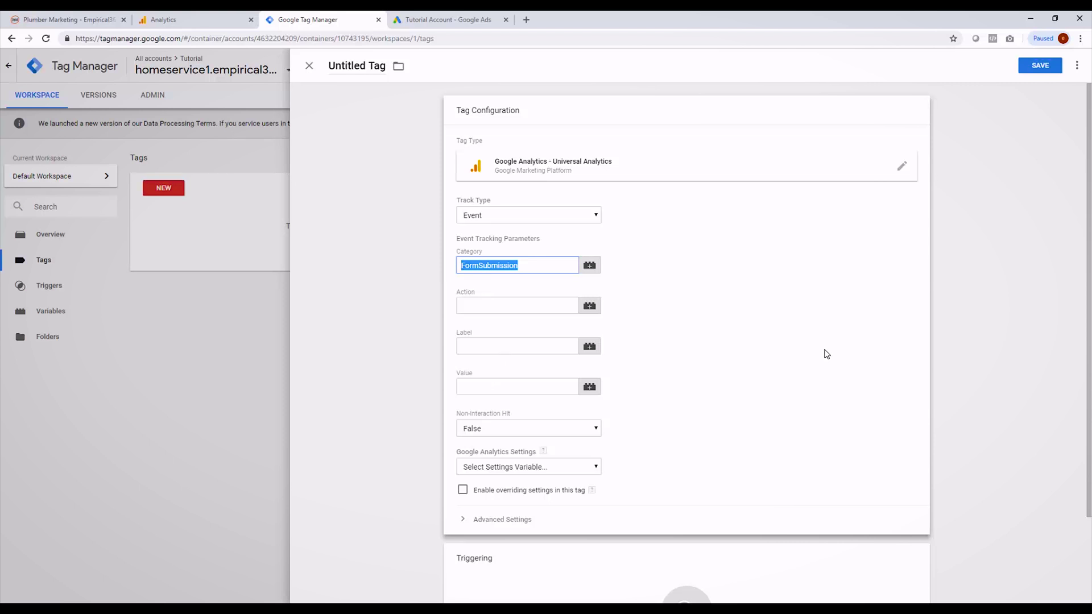
pyautogui.click(826, 354)
pyautogui.scroll(-2, 825, 356)
pyautogui.scroll(2, 825, 356)
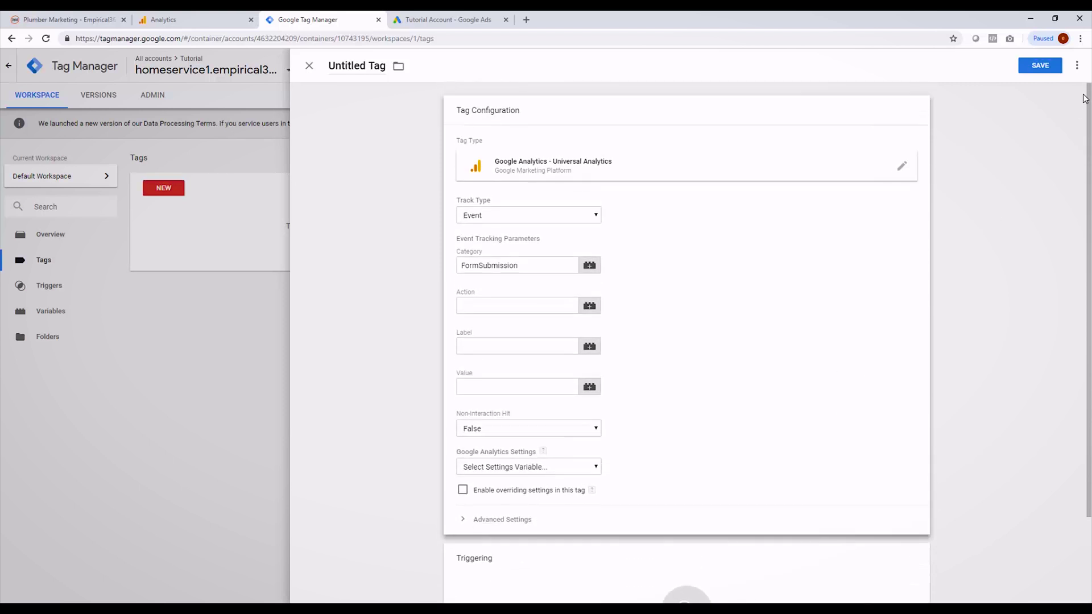
# - Add a new trigger of the Form Submission type to the tag
pyautogui.click(1040, 66)
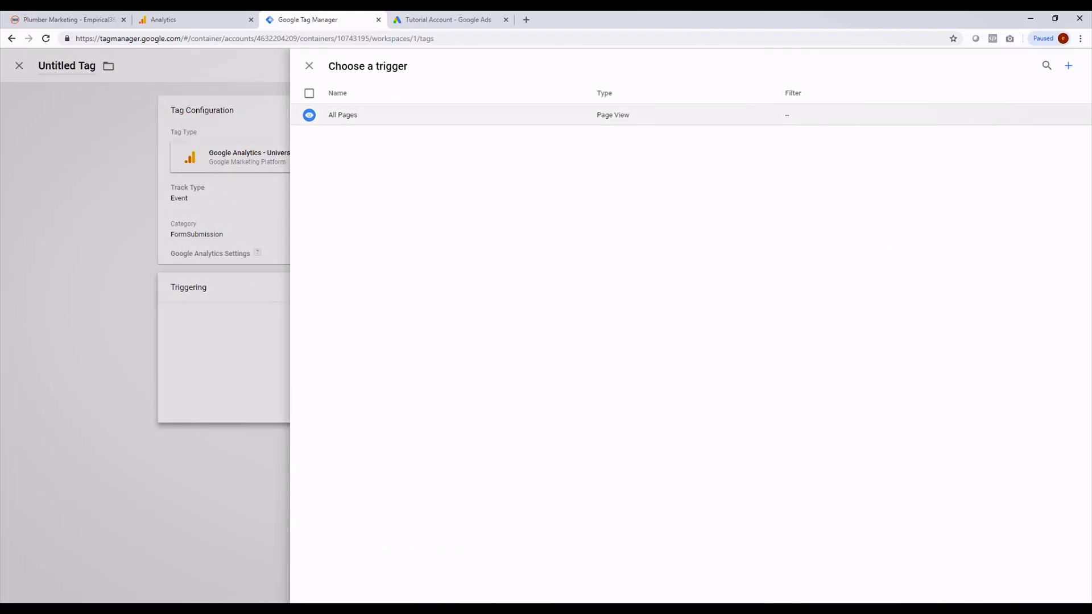
pyautogui.click(1061, 67)
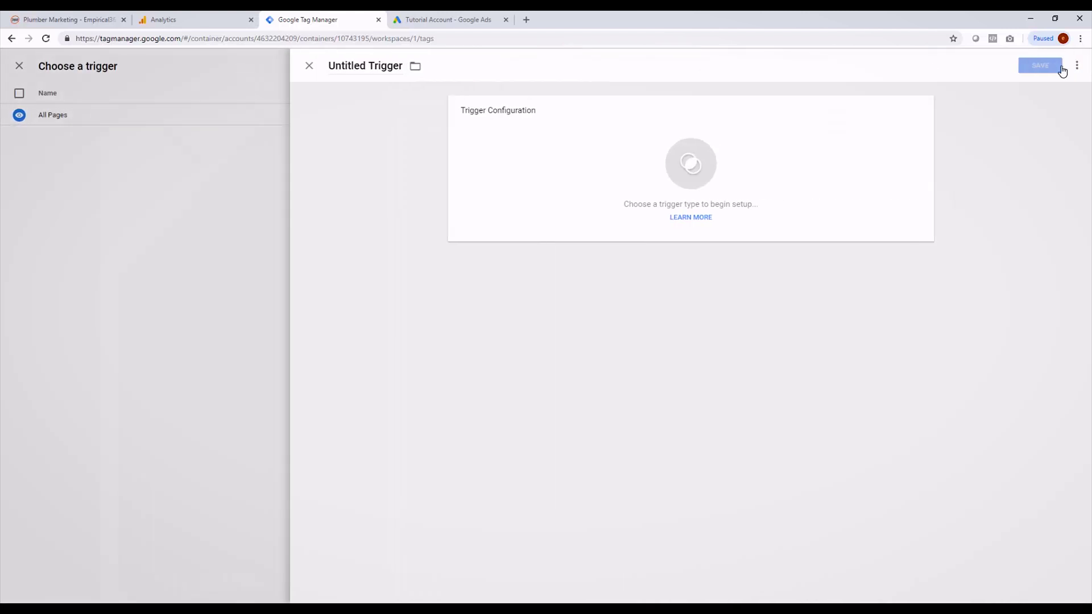
pyautogui.click(550, 155)
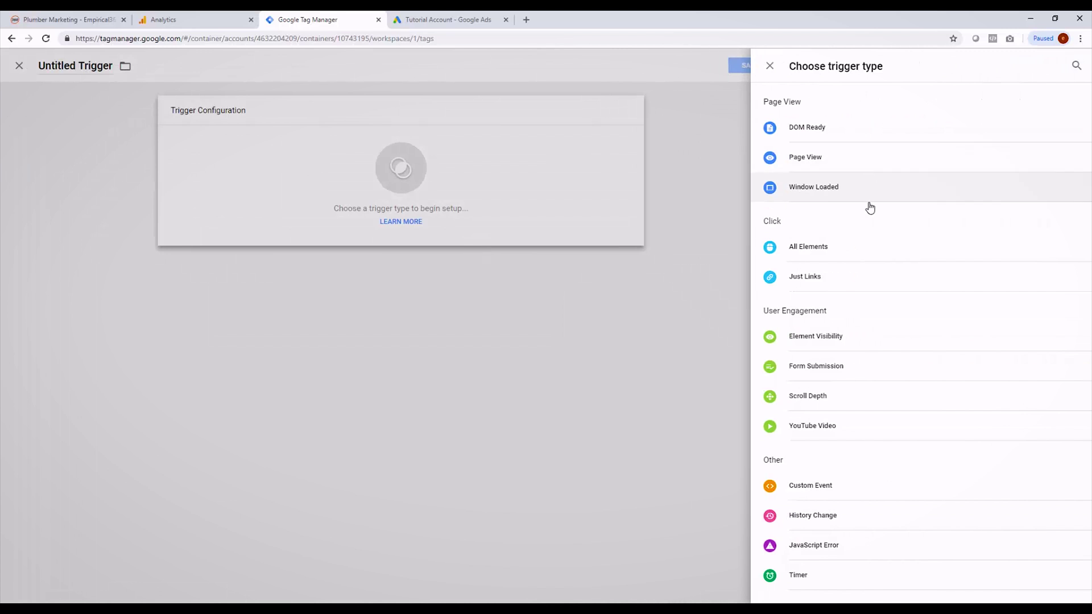
pyautogui.click(815, 372)
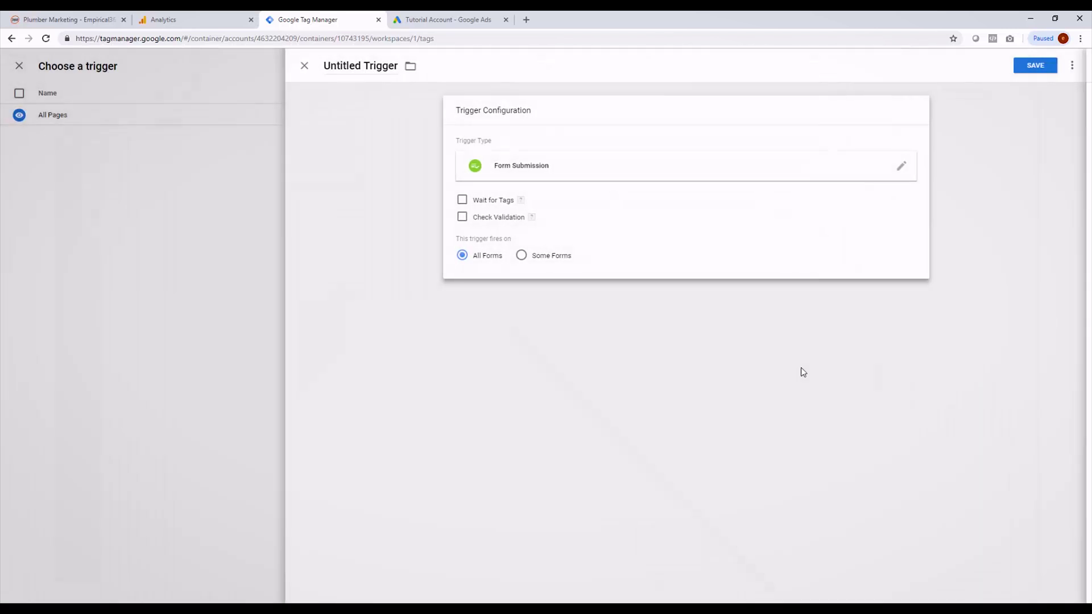
# - Limit the trigger to some forms, firing only when Form ID contains myForm
pyautogui.click(527, 257)
pyautogui.click(548, 297)
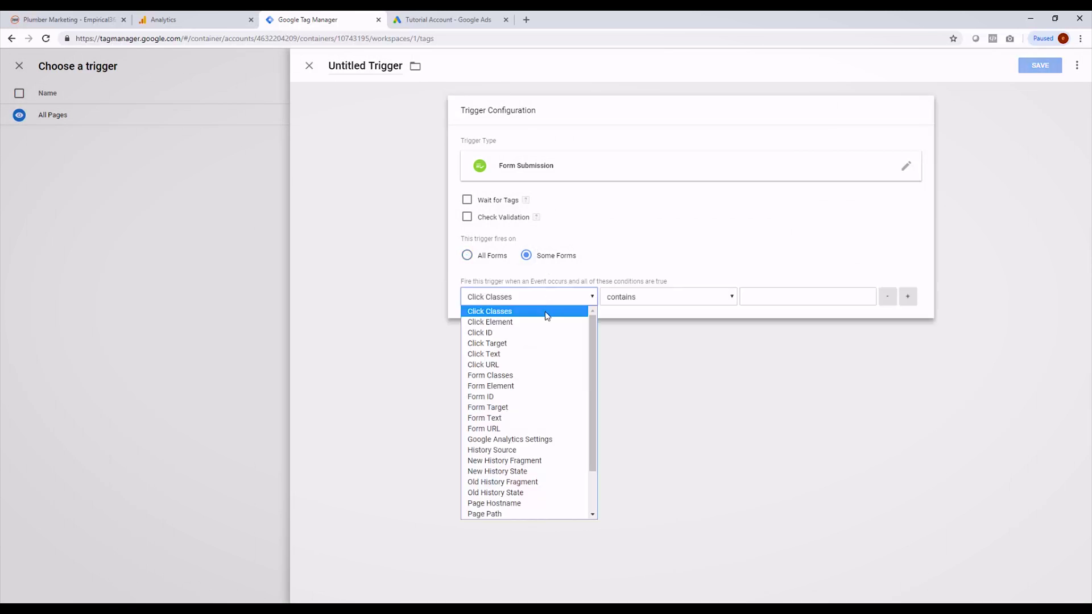
pyautogui.click(530, 397)
pyautogui.click(759, 298)
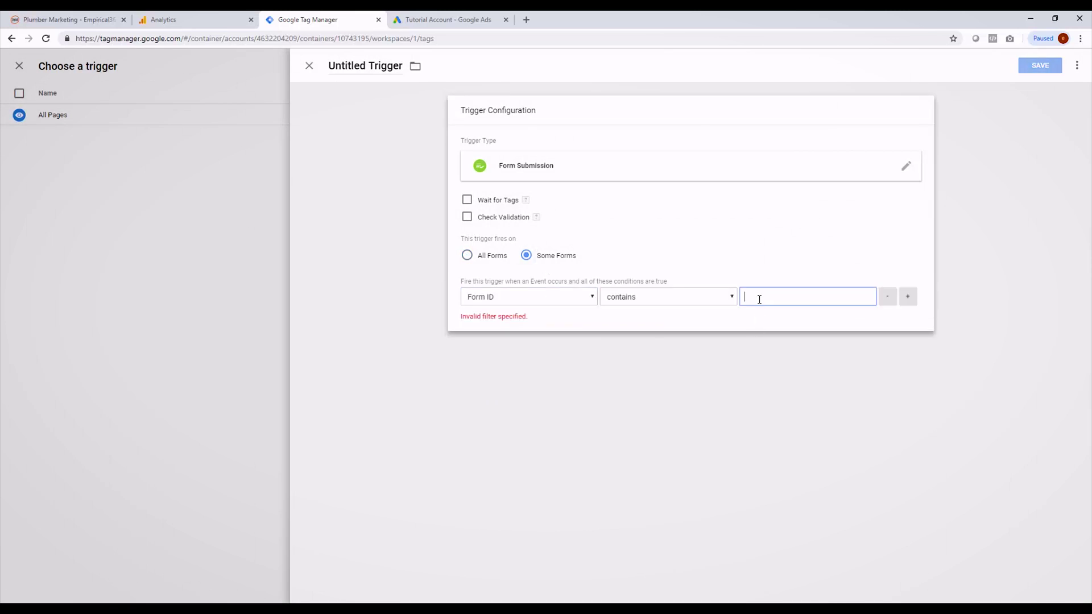
pyautogui.write('myFor')
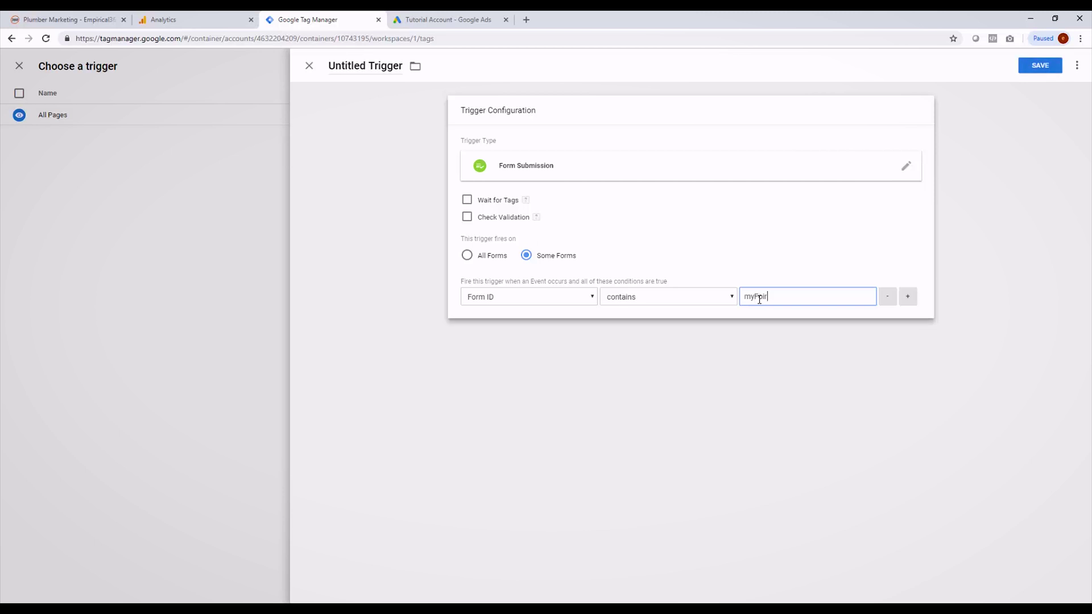
pyautogui.write('m')
# - Save the trigger under the name "Form Submission" and save the new event tag
pyautogui.click(1045, 69)
pyautogui.click(1043, 67)
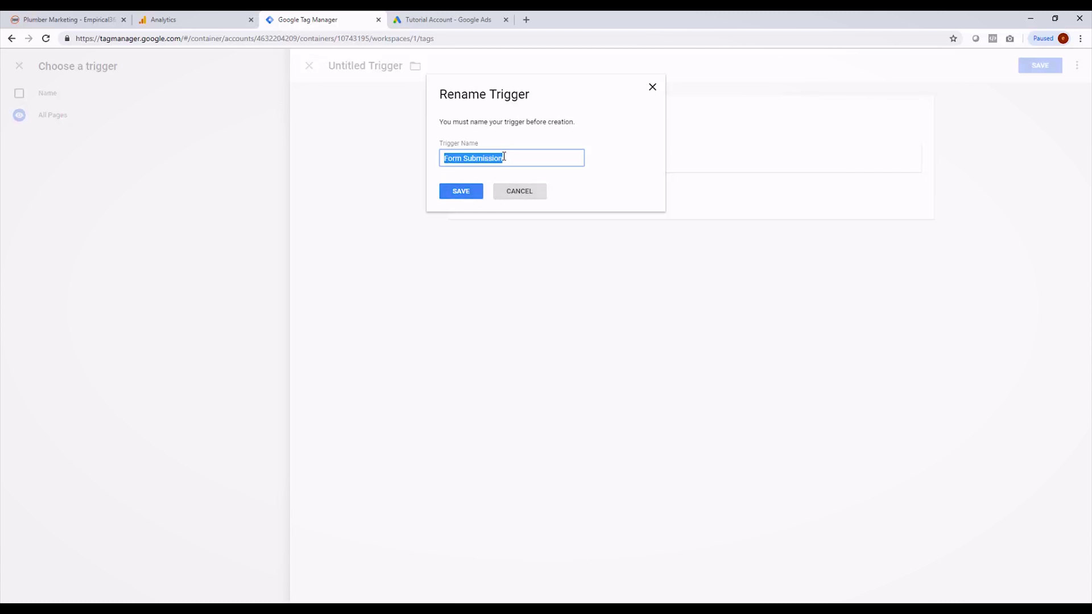
pyautogui.click(466, 195)
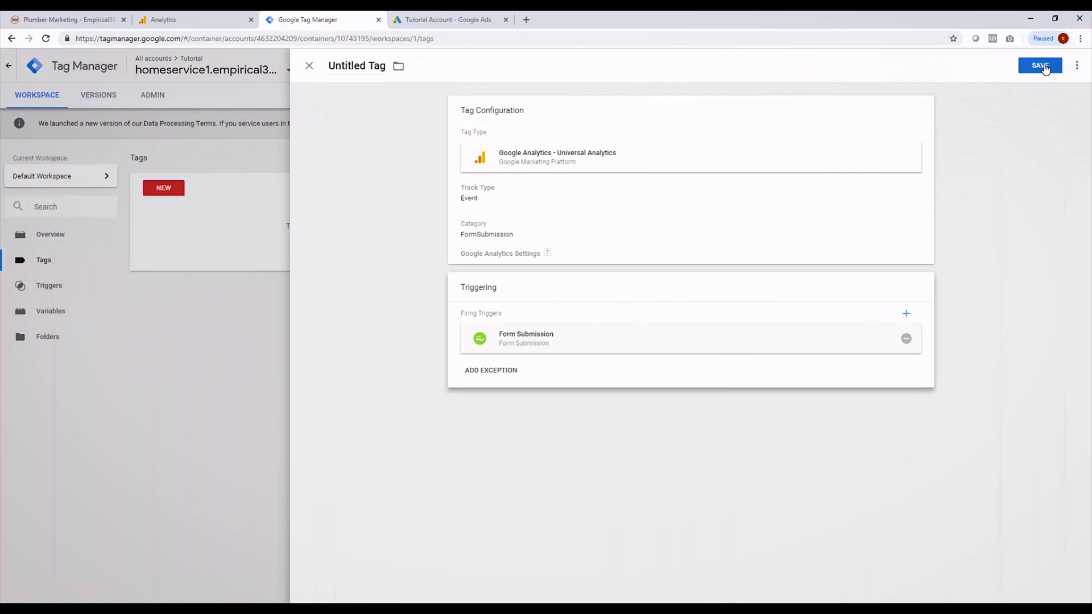
pyautogui.click(1040, 65)
pyautogui.click(459, 191)
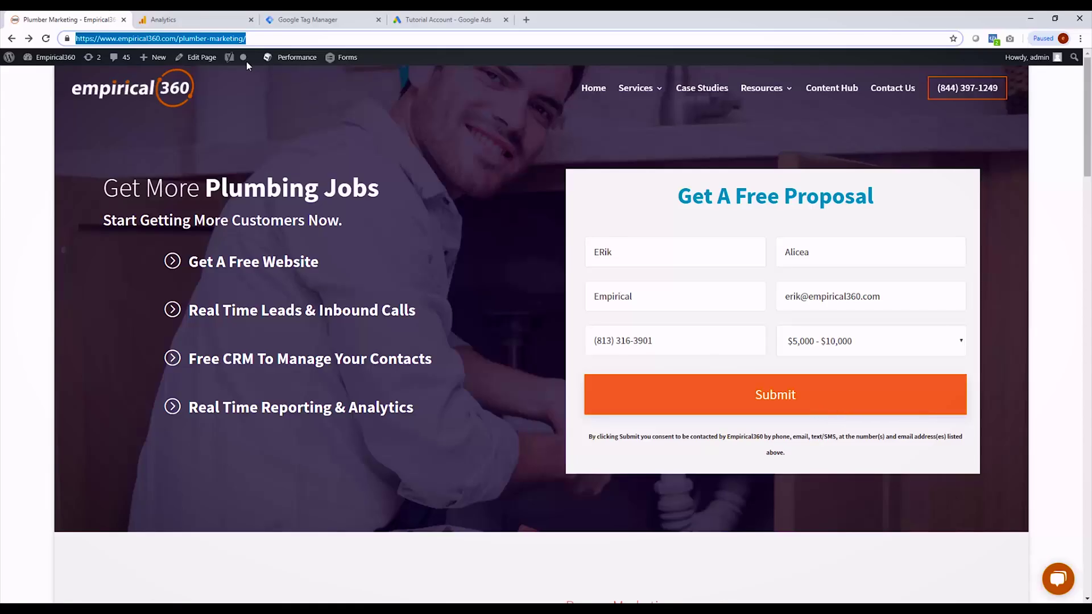
# - Go back to Google Analytics and start a second custom goal
pyautogui.click(212, 16)
pyautogui.click(261, 143)
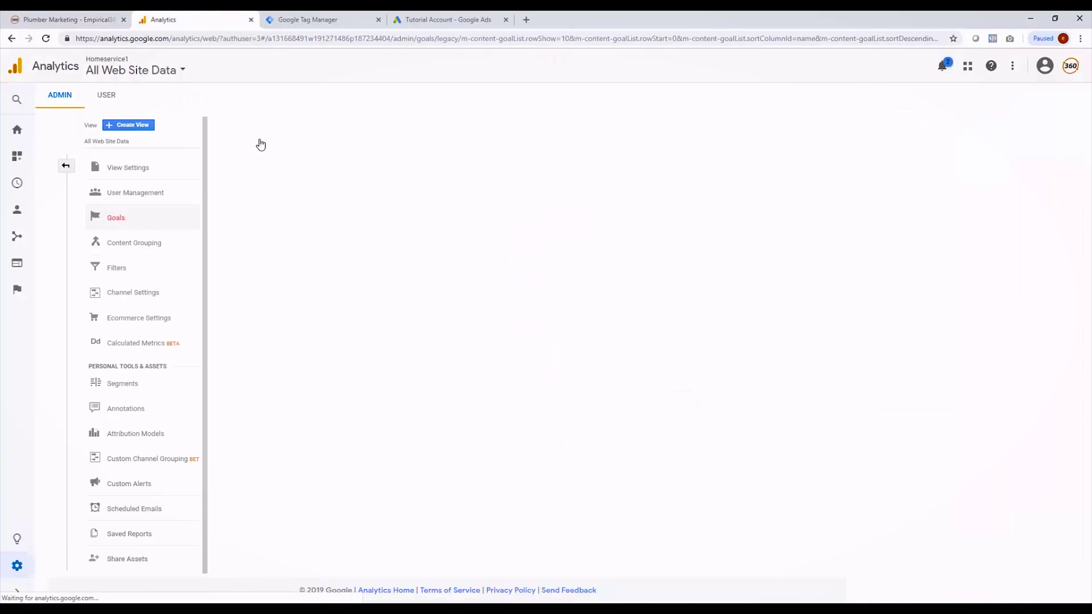
pyautogui.click(287, 236)
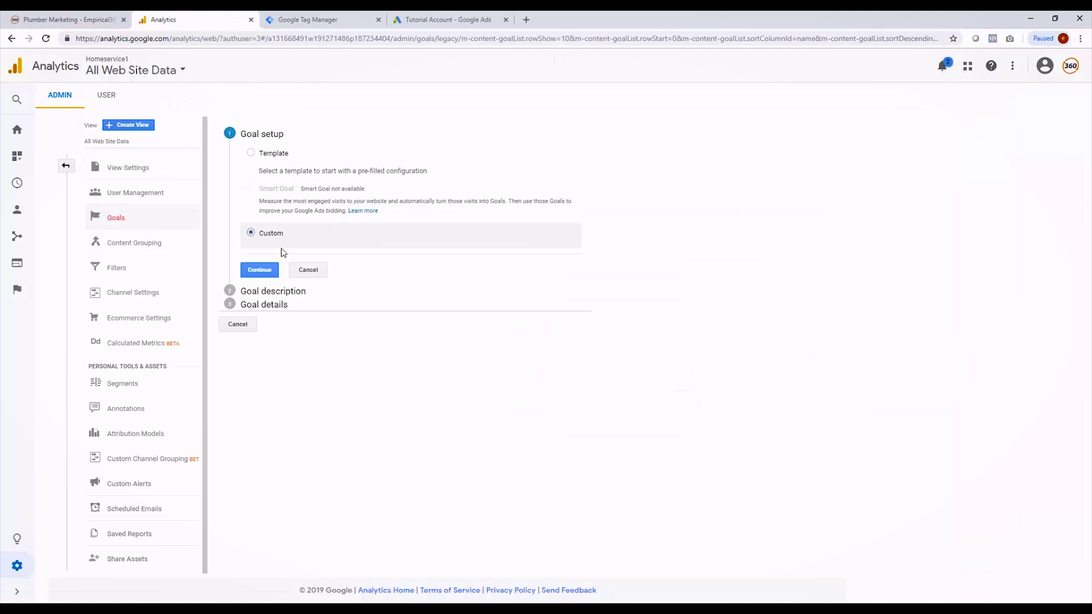
pyautogui.click(258, 269)
# - Name the second goal "Form Submission Event" and choose Event as its type
pyautogui.write('F')
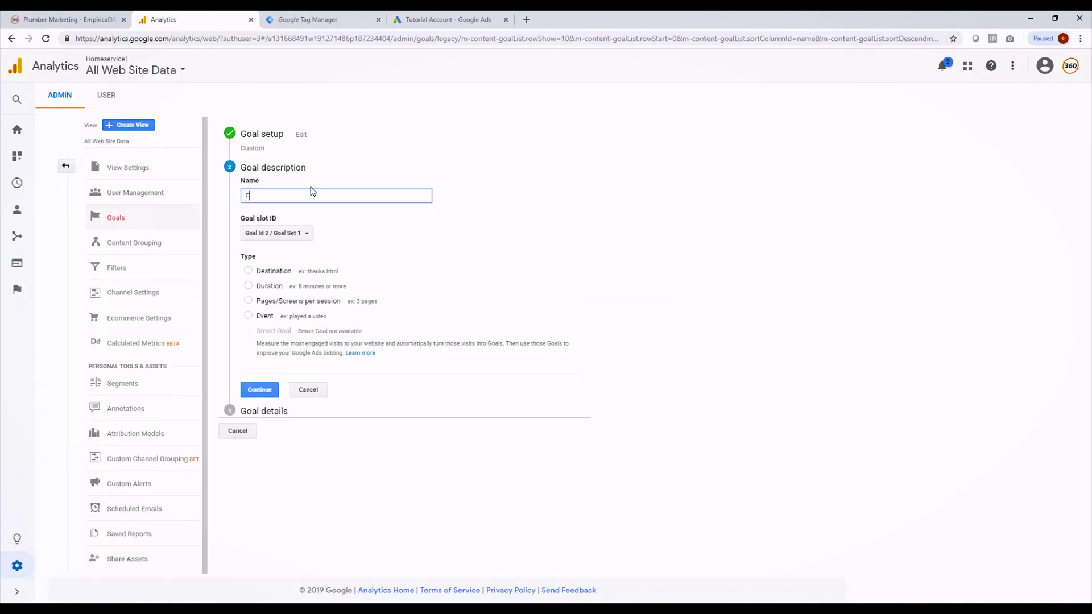
pyautogui.write('orm Submission Event')
pyautogui.click(266, 317)
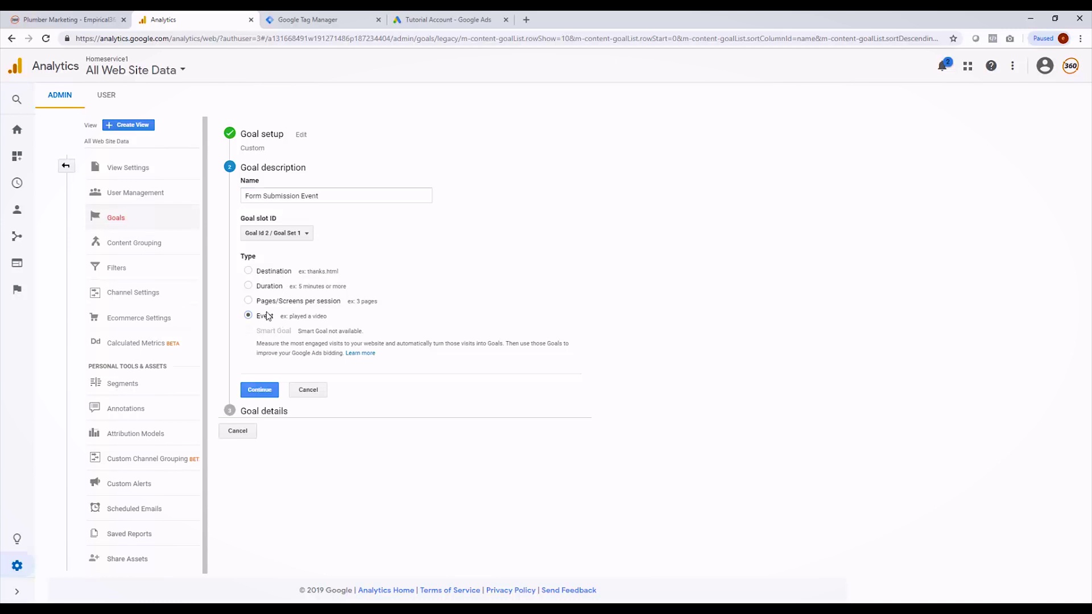
# - Set the event goal's condition to Category equals FormSubmission and save the goal
pyautogui.click(266, 391)
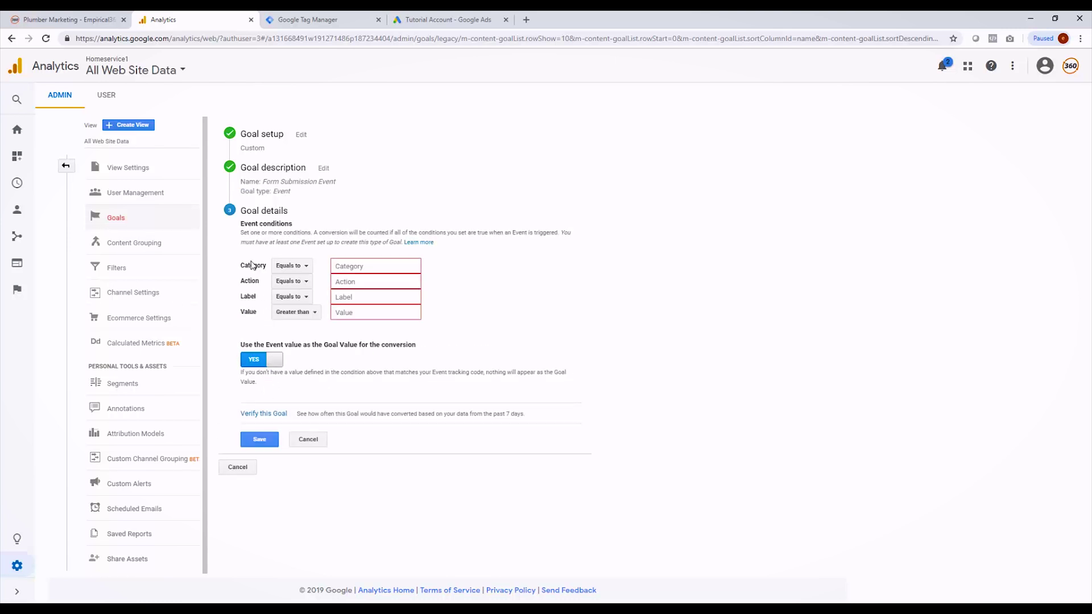
pyautogui.click(355, 263)
pyautogui.write('FormSubmi')
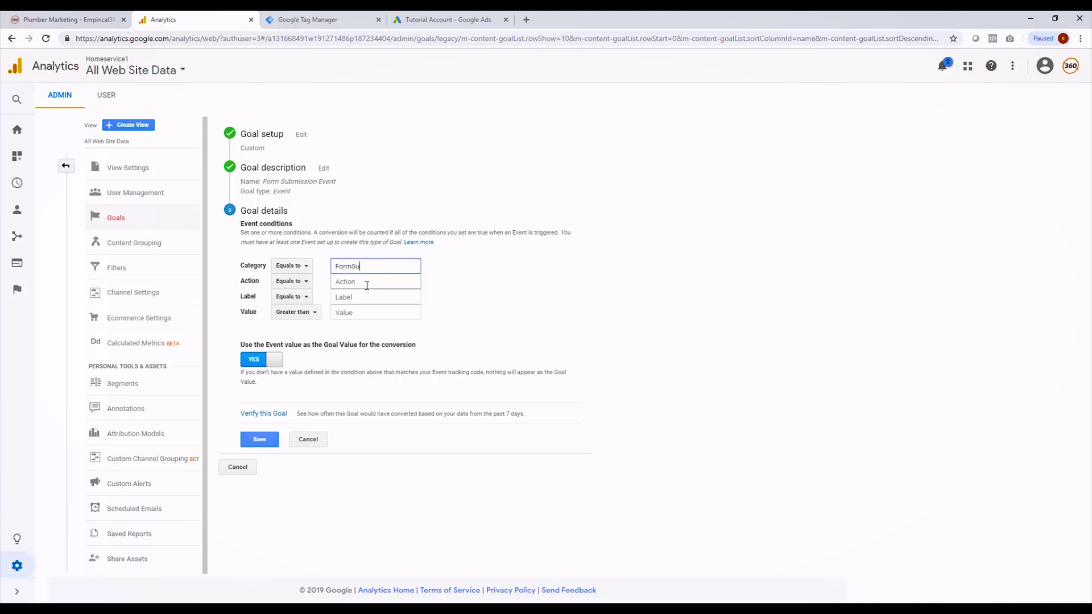
pyautogui.write('ssio')
pyautogui.click(260, 444)
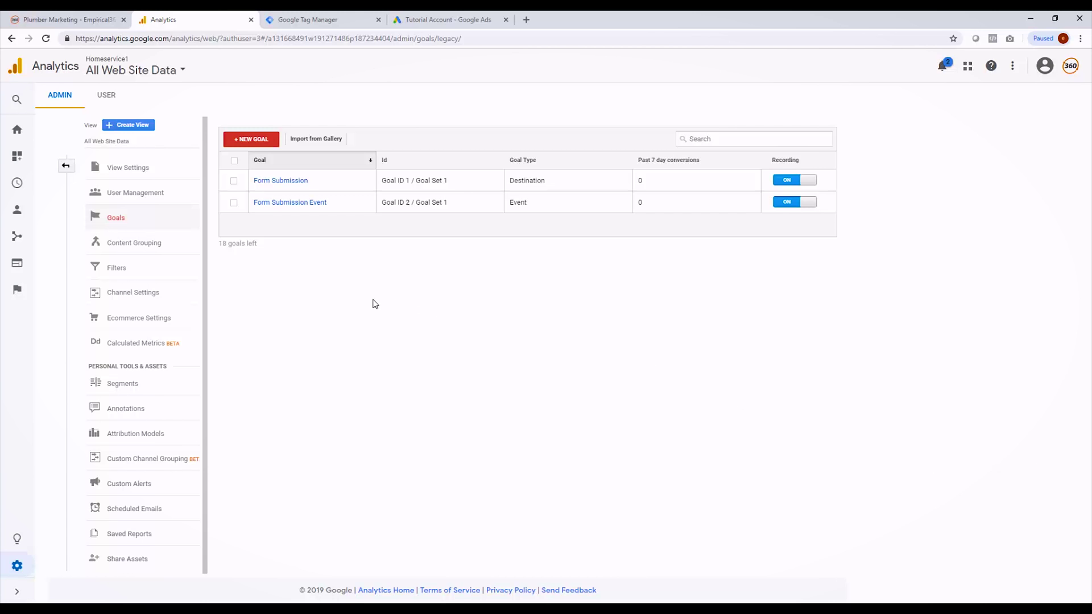
# - Start a Google Ads link group for the Homeservice1 property and choose Tutorial Account as the linked Google Ads account
pyautogui.click(65, 166)
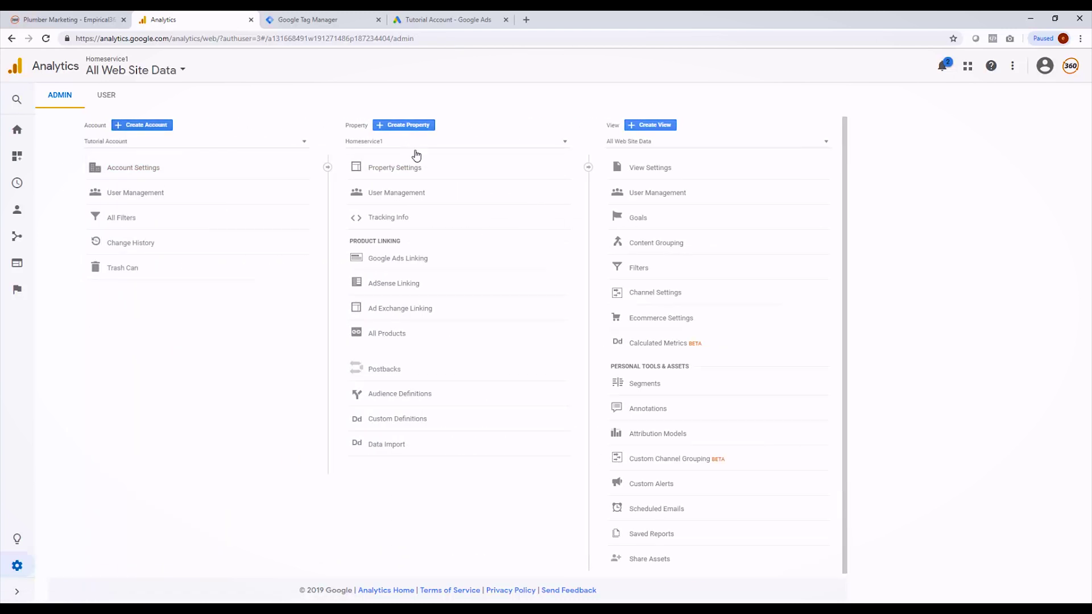
pyautogui.click(398, 258)
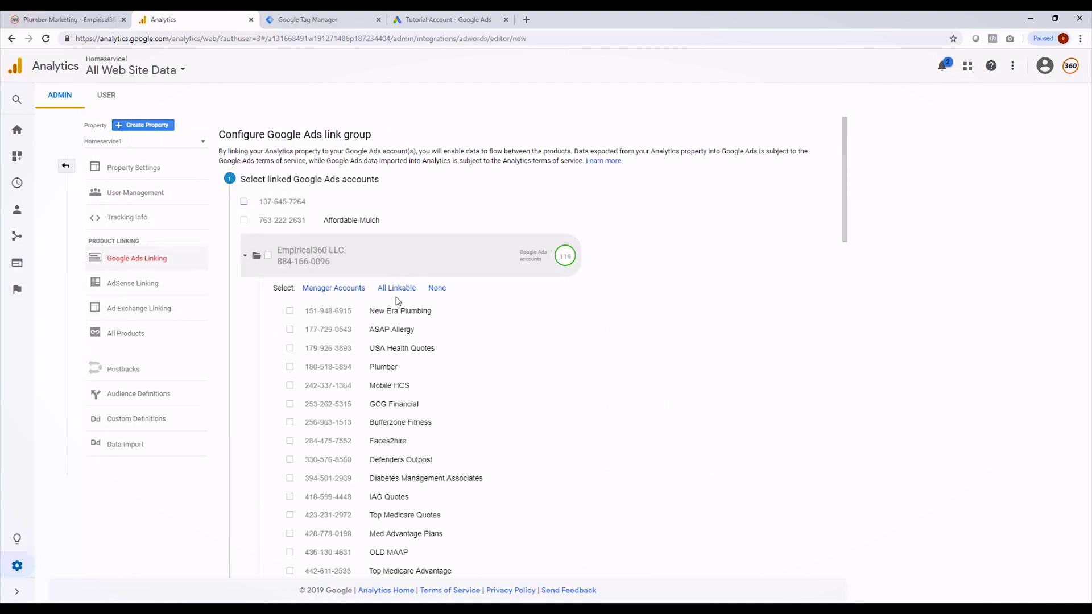
pyautogui.scroll(-20, 398, 287)
pyautogui.scroll(-7, 383, 350)
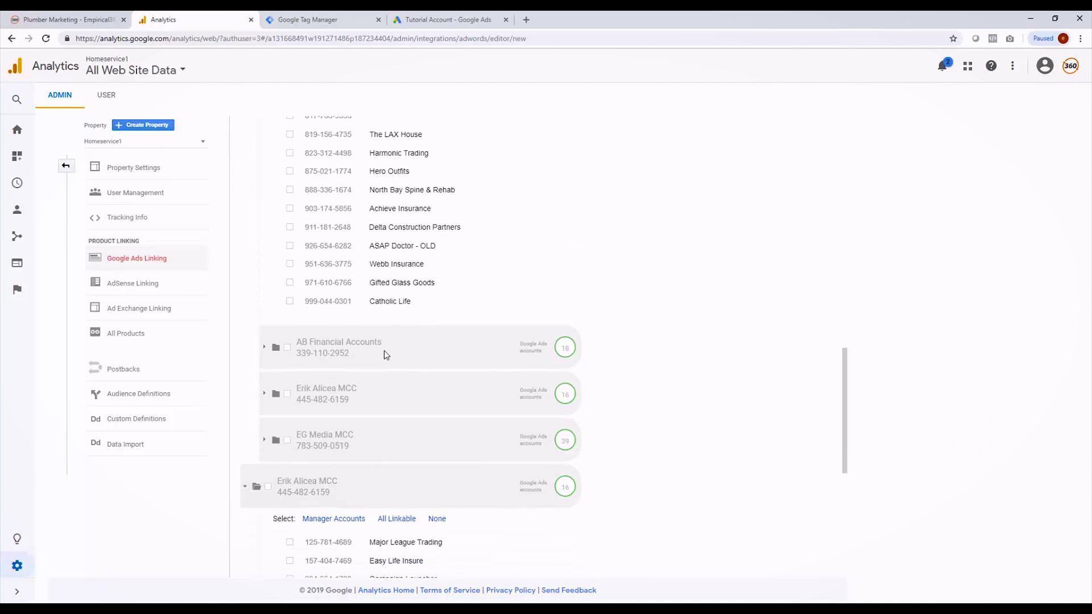
pyautogui.scroll(5, 383, 350)
pyautogui.scroll(3, 383, 355)
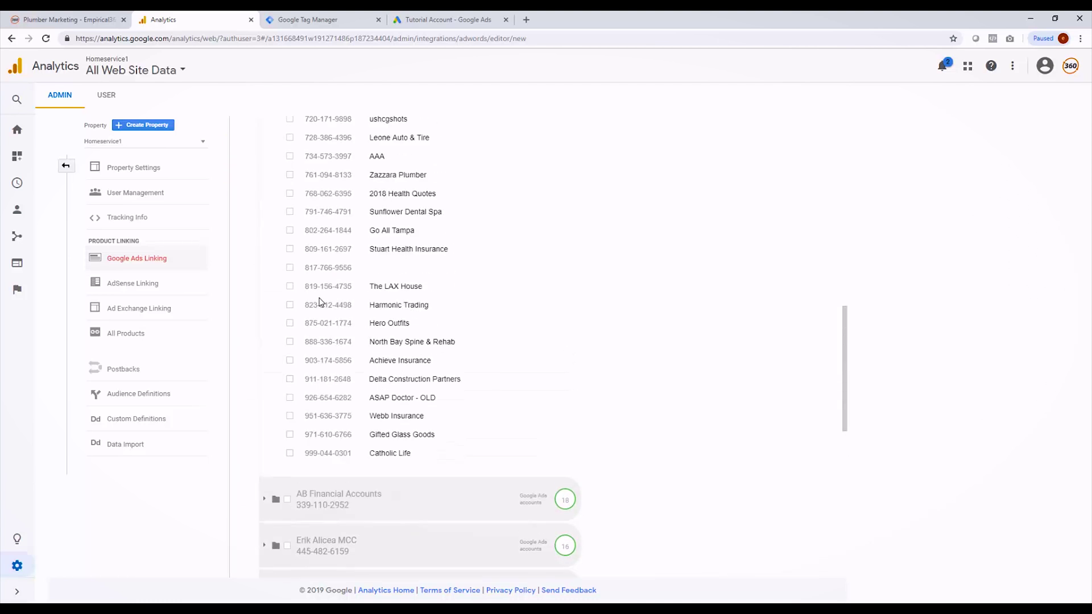
pyautogui.scroll(4, 320, 303)
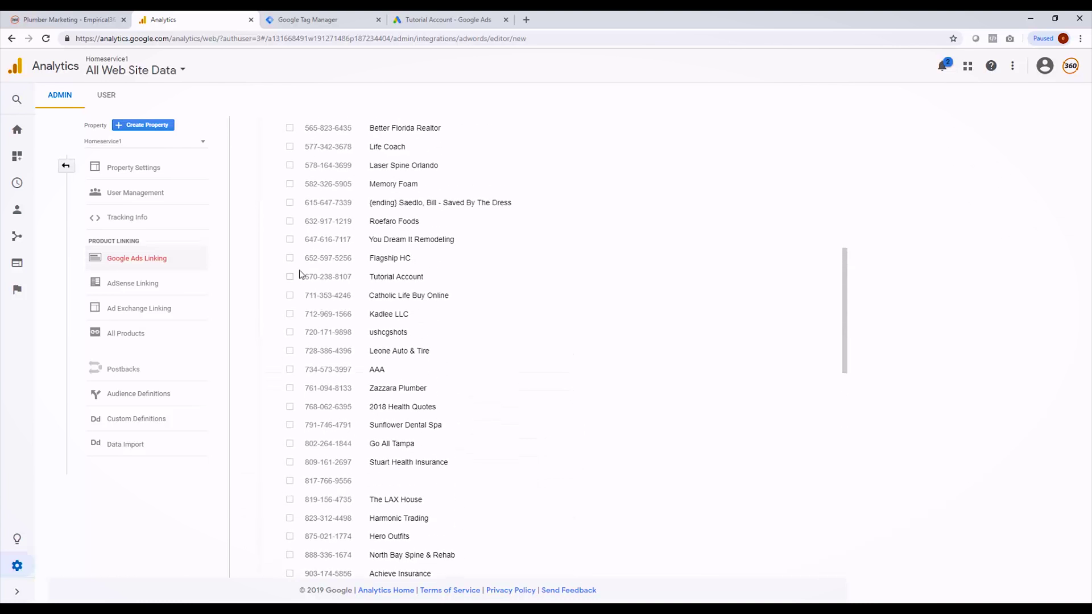
pyautogui.scroll(-9, 370, 336)
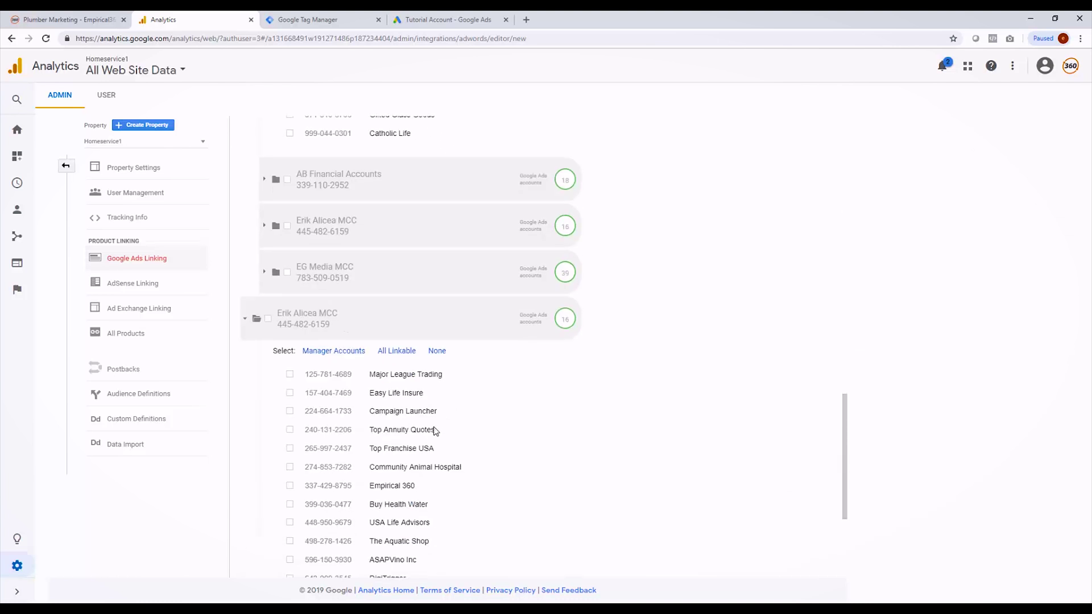
pyautogui.scroll(-4, 421, 449)
pyautogui.click(261, 528)
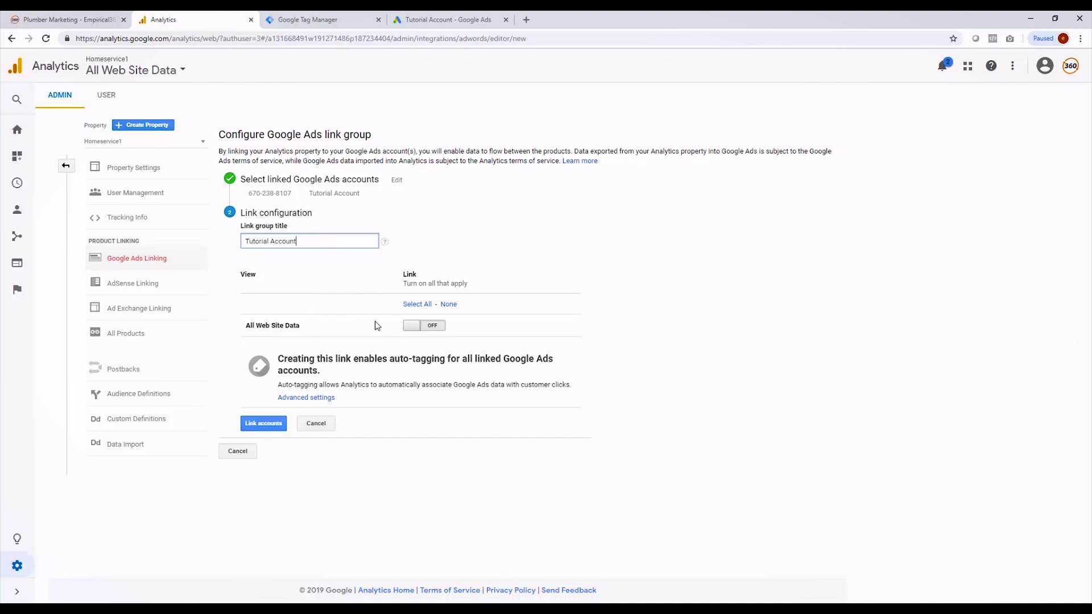
# - Turn on the link for the All Web Site Data view, link the accounts and finish the link setup
pyautogui.click(434, 328)
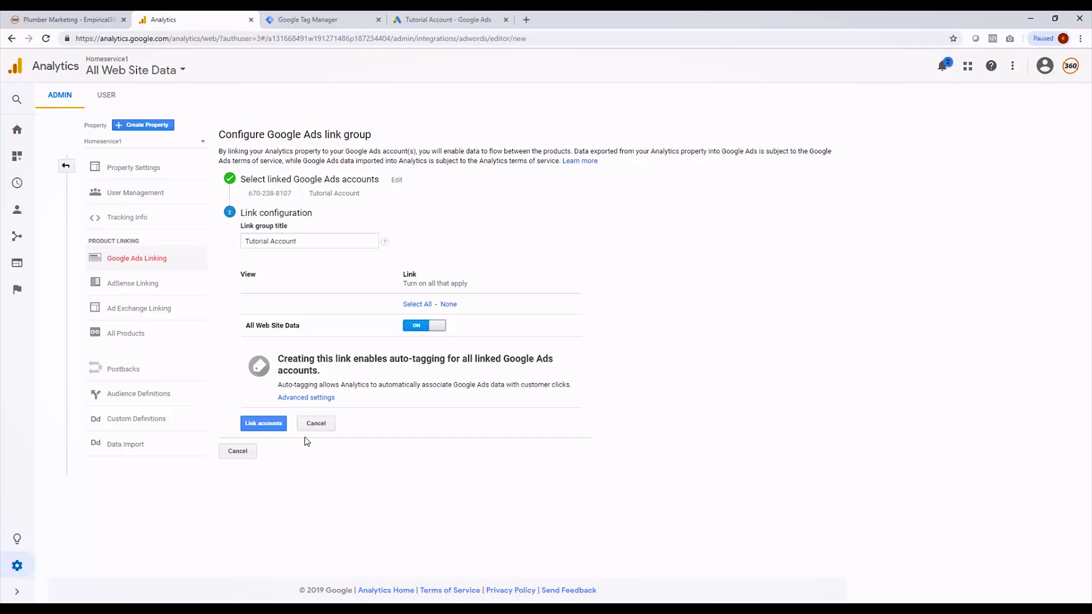
pyautogui.click(270, 429)
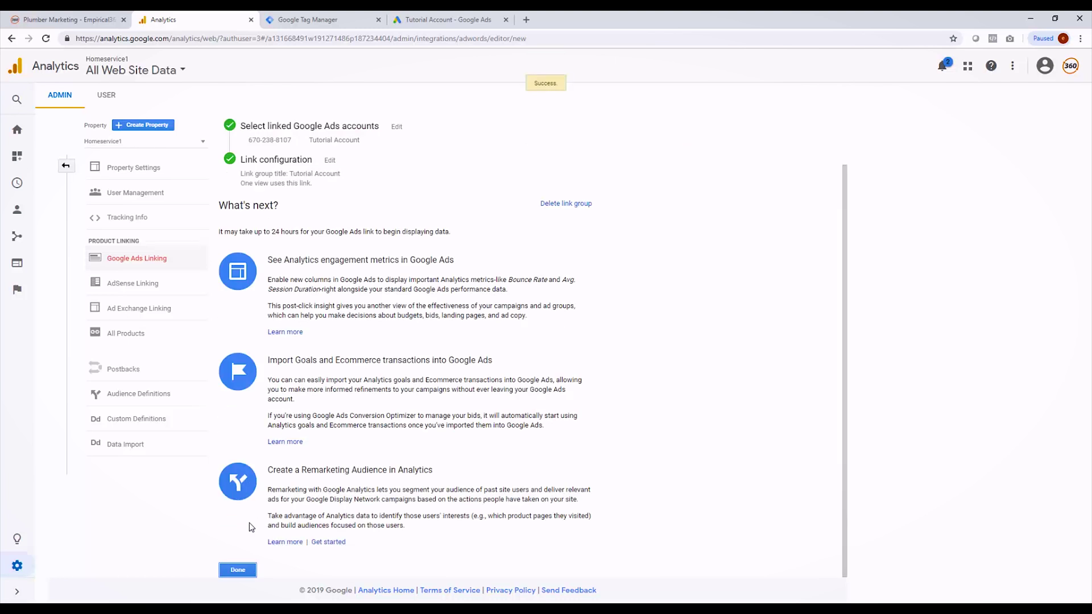
pyautogui.click(250, 572)
# - Switch to Google Ads and open the Conversions page of the Tutorial Account
pyautogui.click(425, 21)
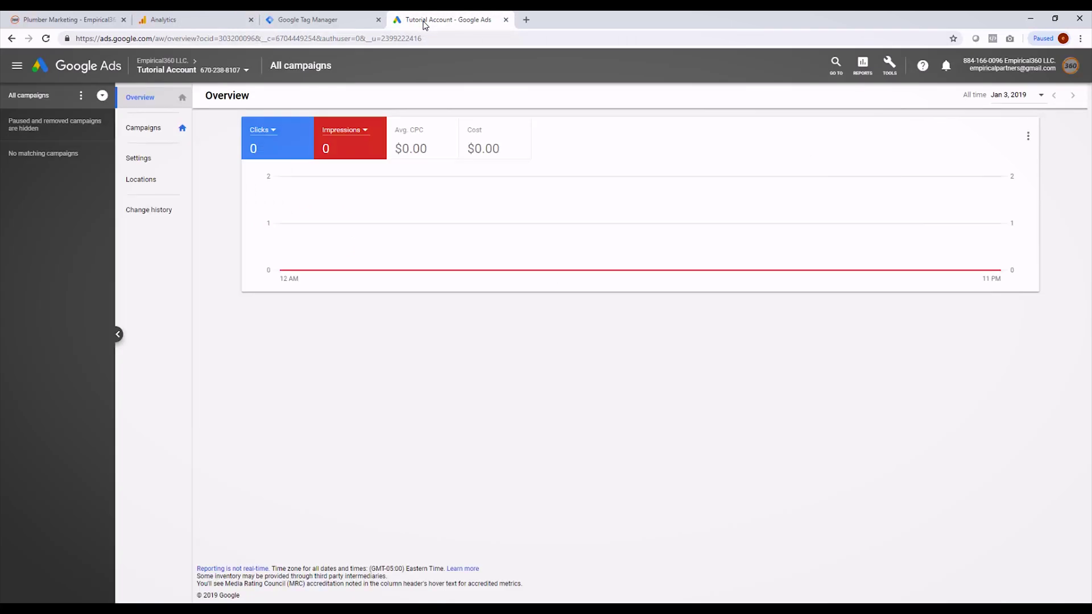
pyautogui.click(889, 64)
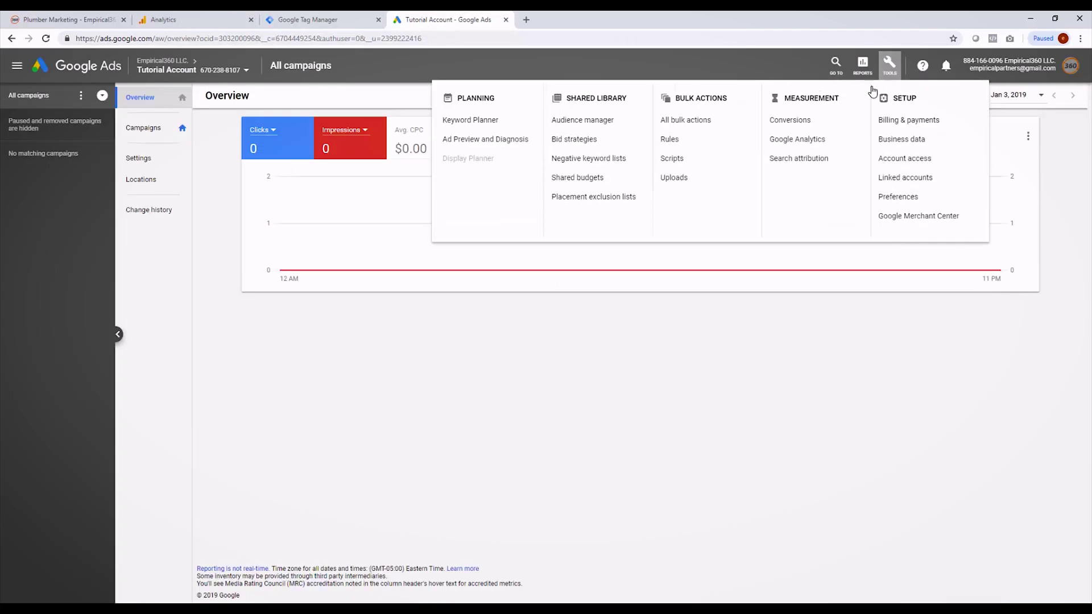
pyautogui.click(822, 125)
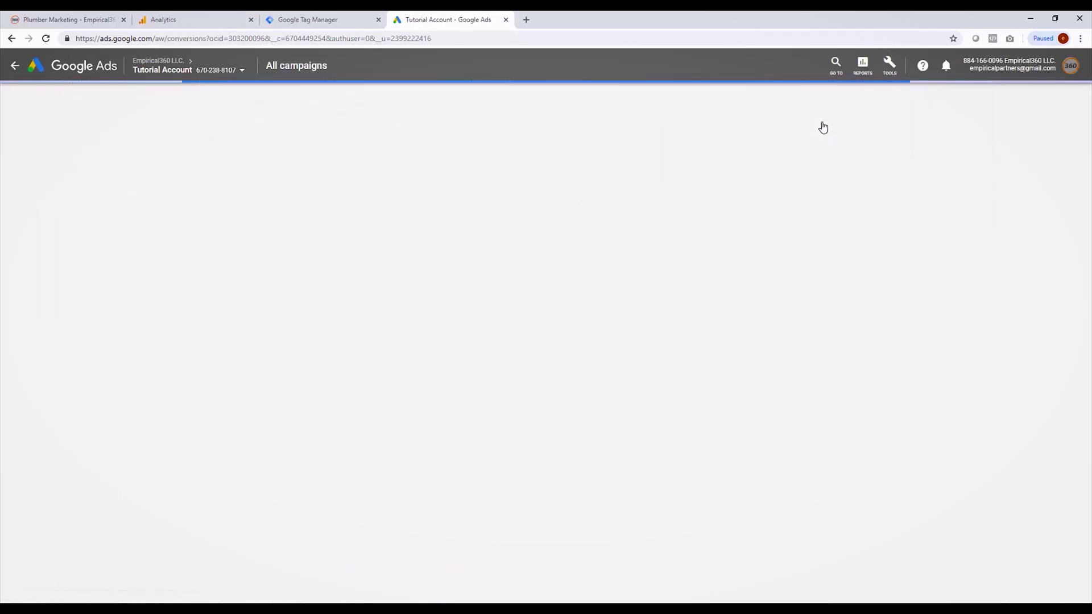